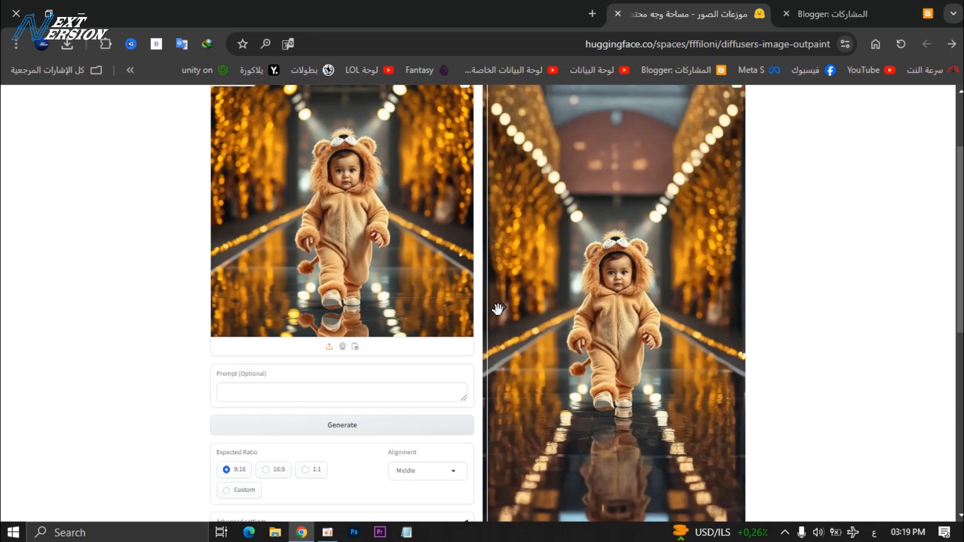
Follow the article's visit-site link to the diffusers-image-outpaint Space and close the older duplicate tab.
drag(498, 309, 479, 324)
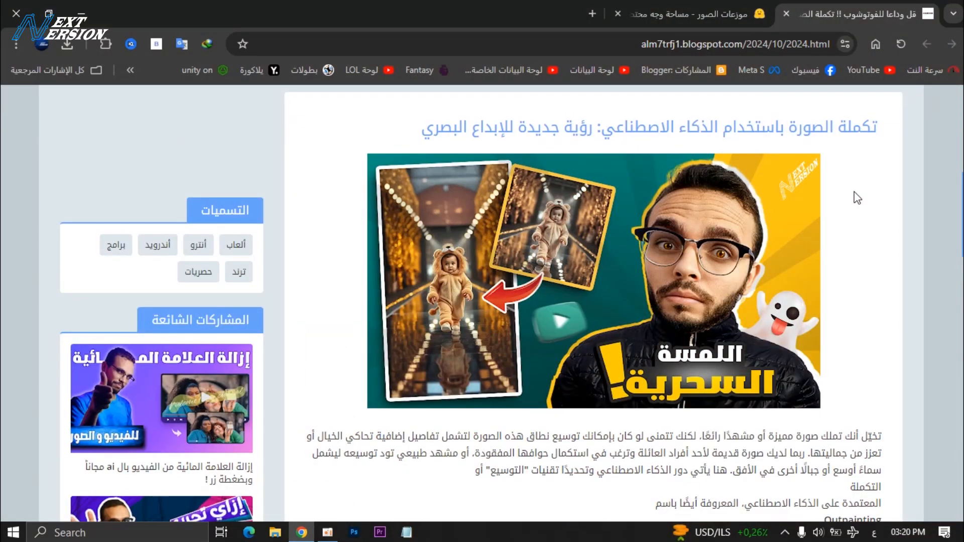
scroll(694, 285, down, 15)
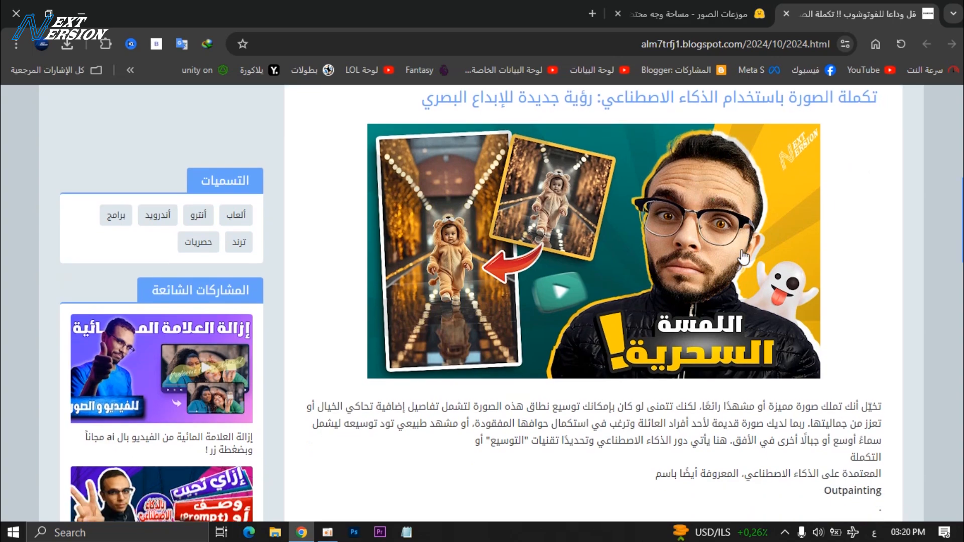
scroll(691, 288, down, 10)
scroll(688, 292, up, 5)
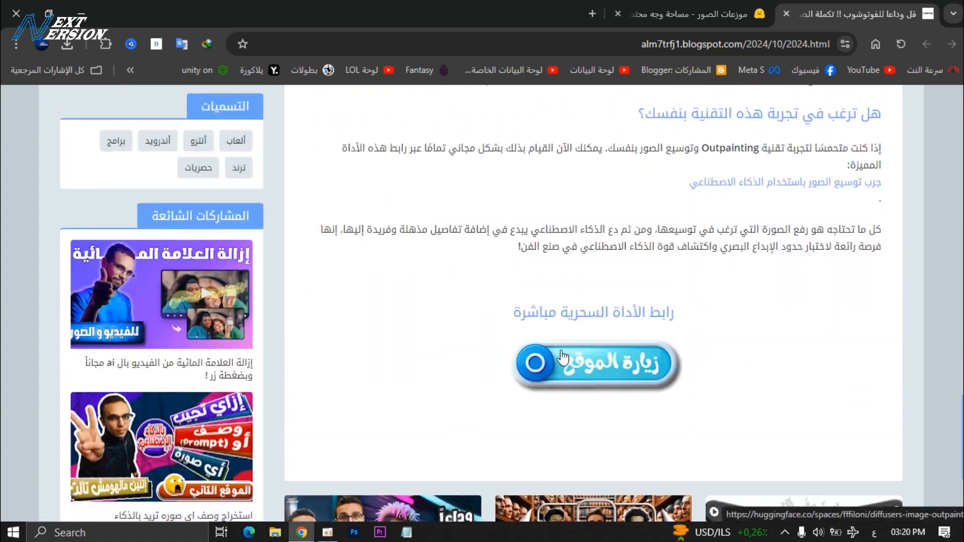
click(603, 371)
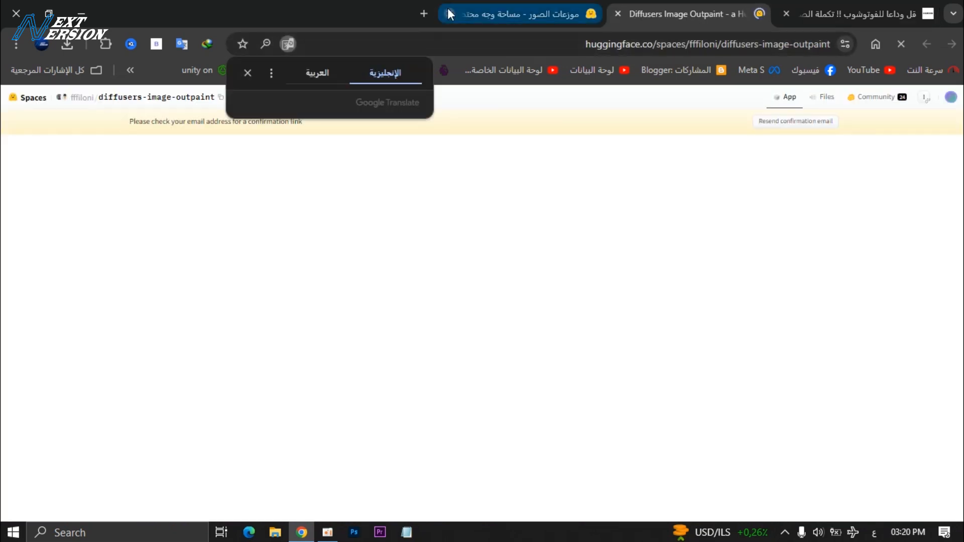
click(450, 13)
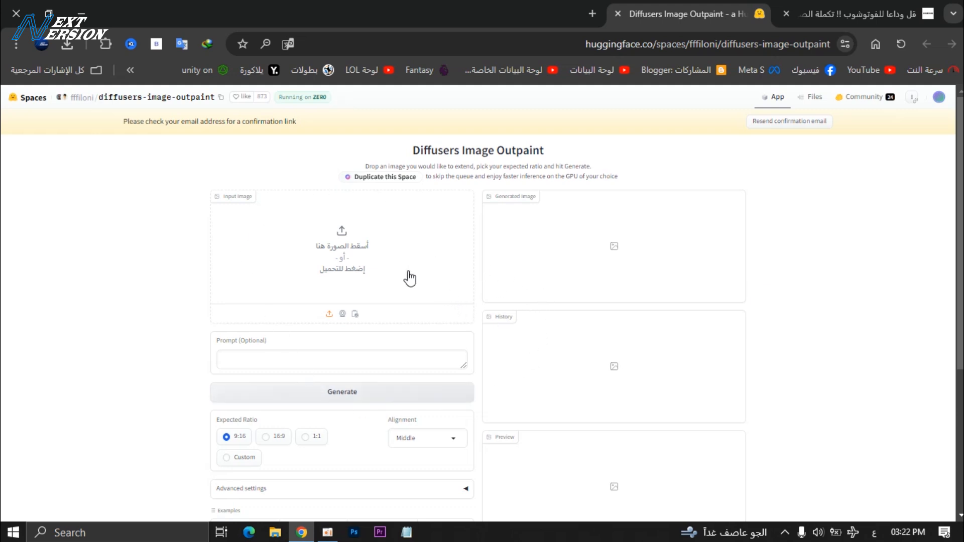
Upload image 120 from the Desktop folder as the input image.
click(337, 242)
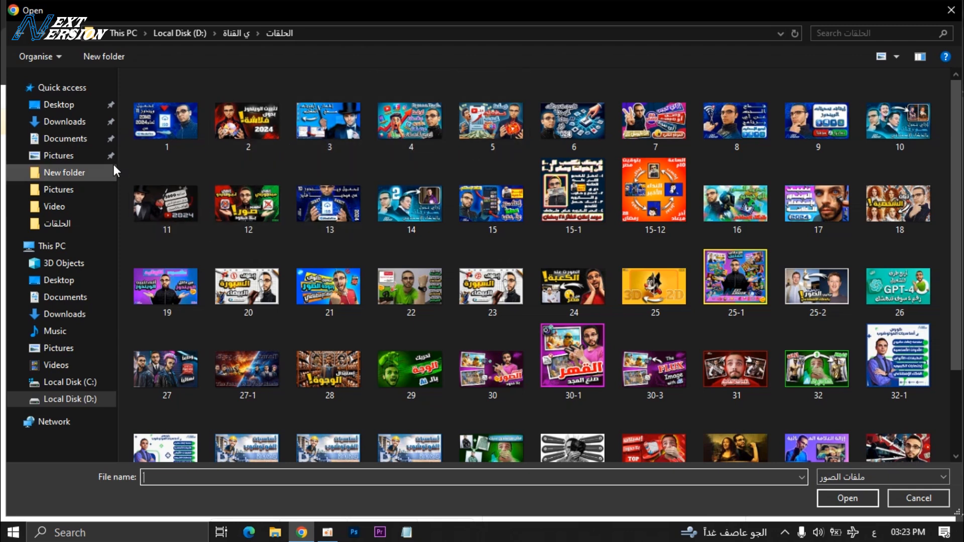
click(73, 106)
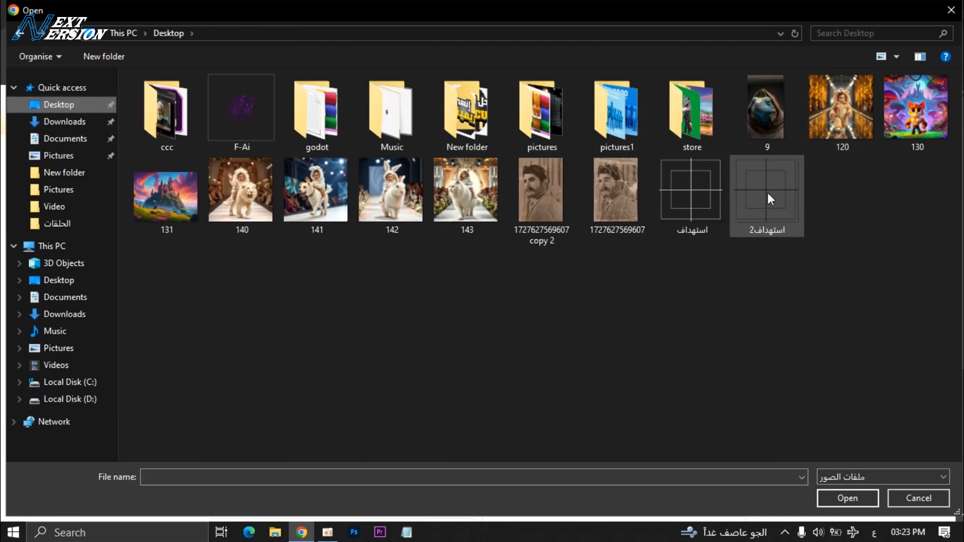
double_click(833, 120)
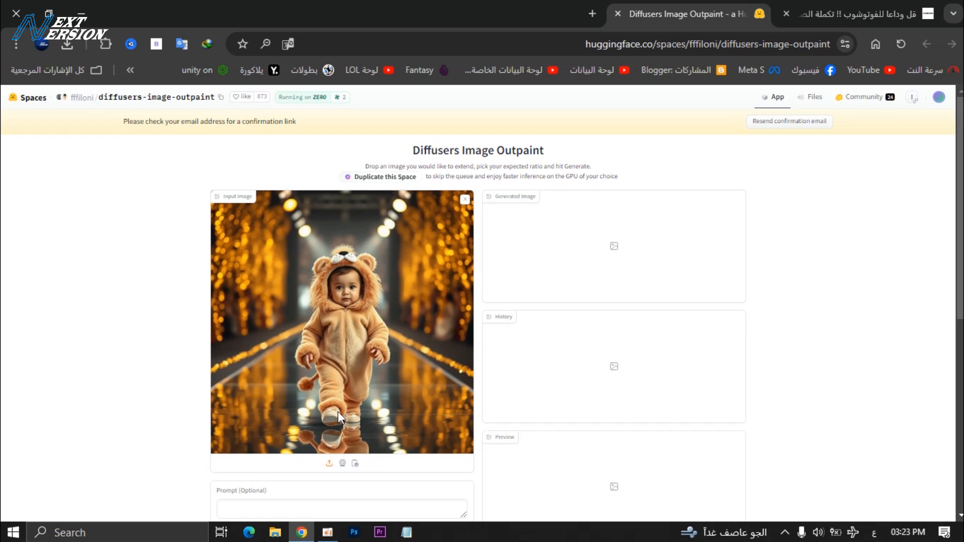
Switch the expected ratio to Custom and review the advanced settings and the alignment options.
scroll(331, 378, down, 4)
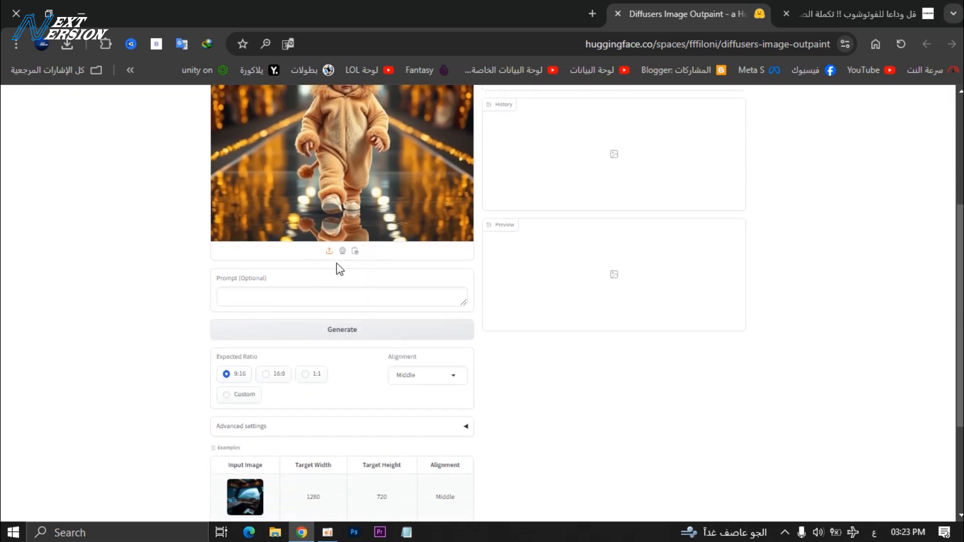
scroll(216, 299, down, 1)
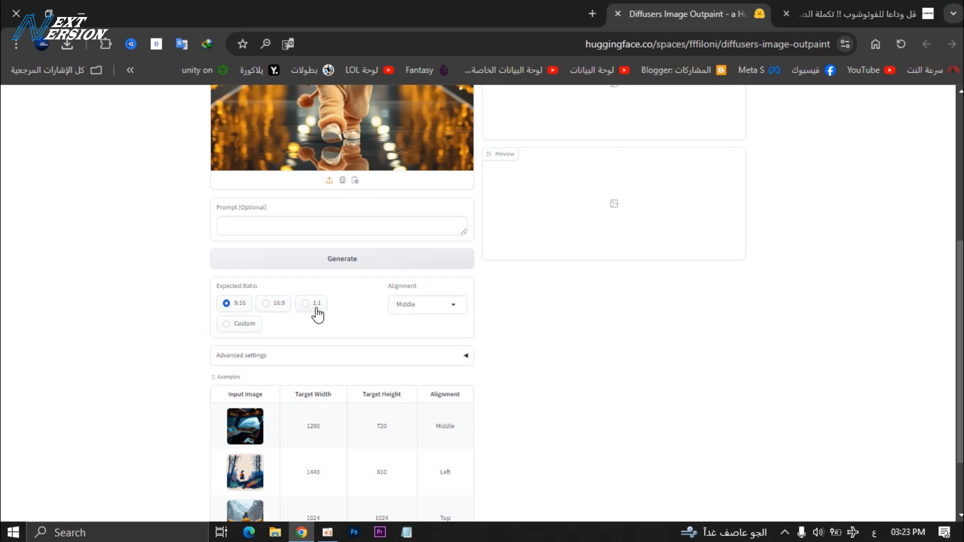
click(245, 324)
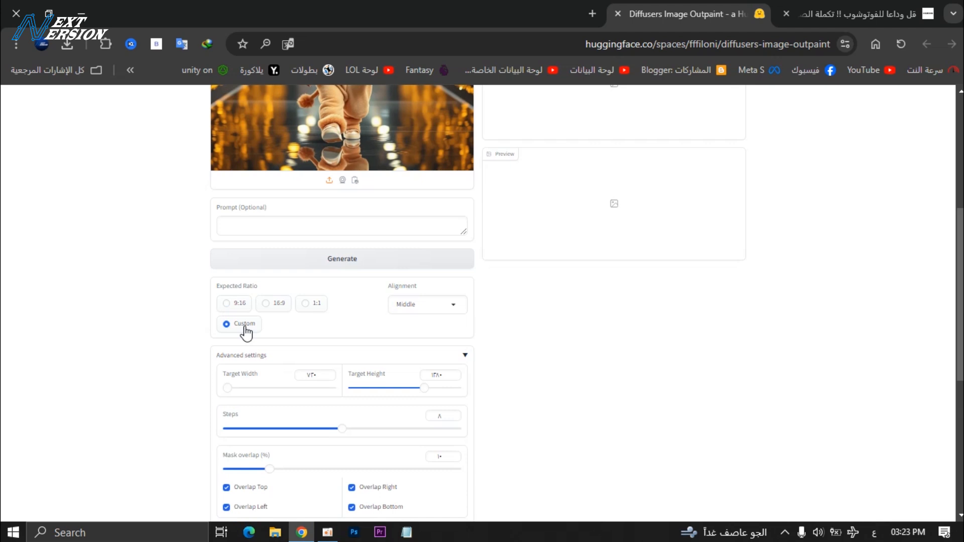
scroll(256, 347, down, 4)
scroll(285, 336, up, 3)
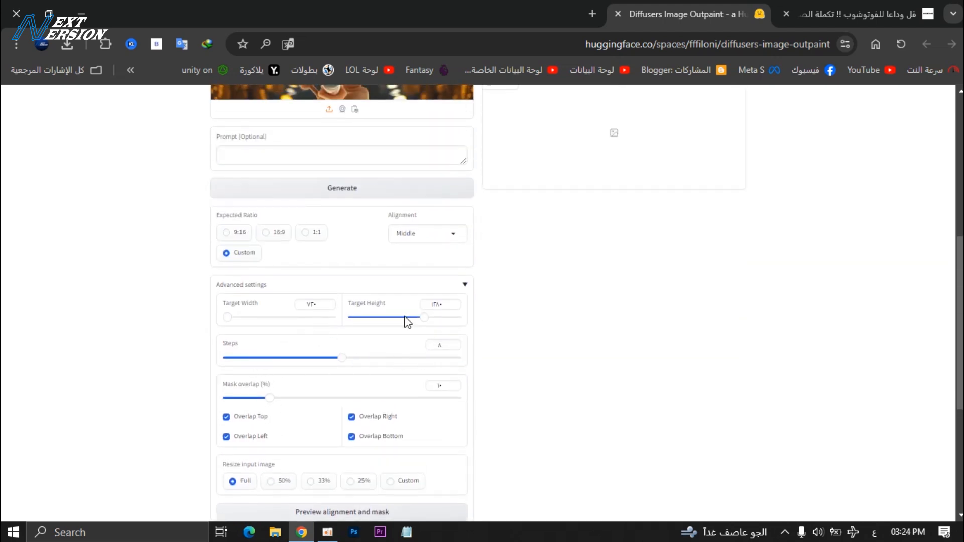
scroll(331, 329, up, 3)
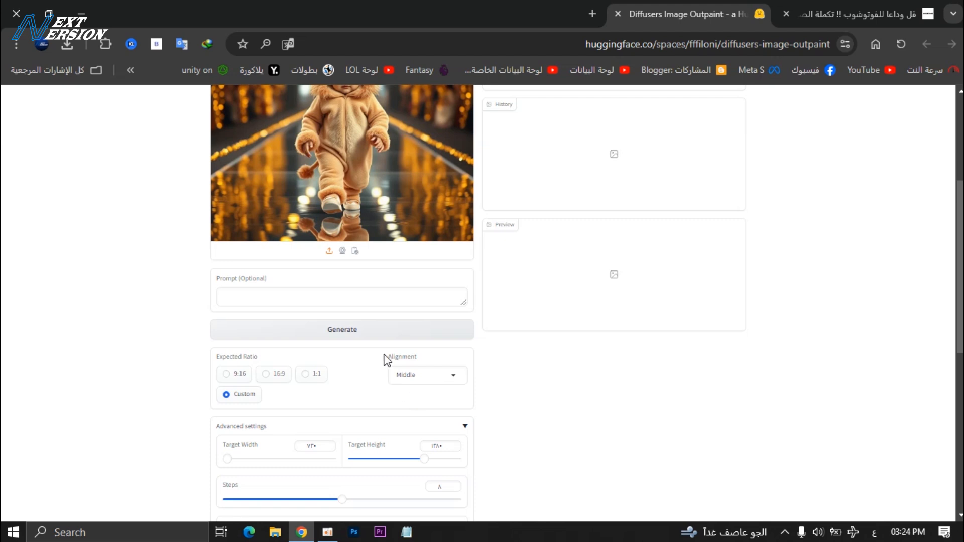
scroll(265, 229, up, 3)
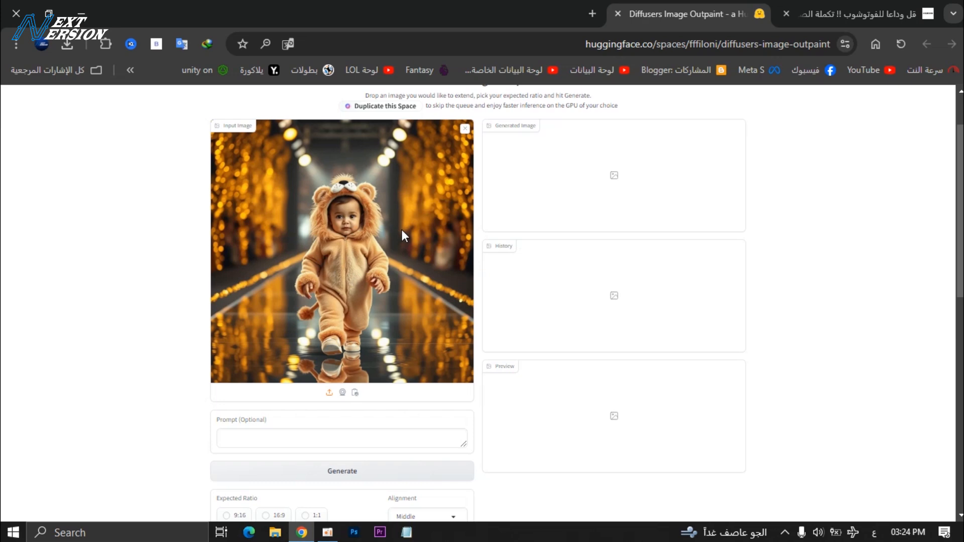
scroll(402, 230, down, 4)
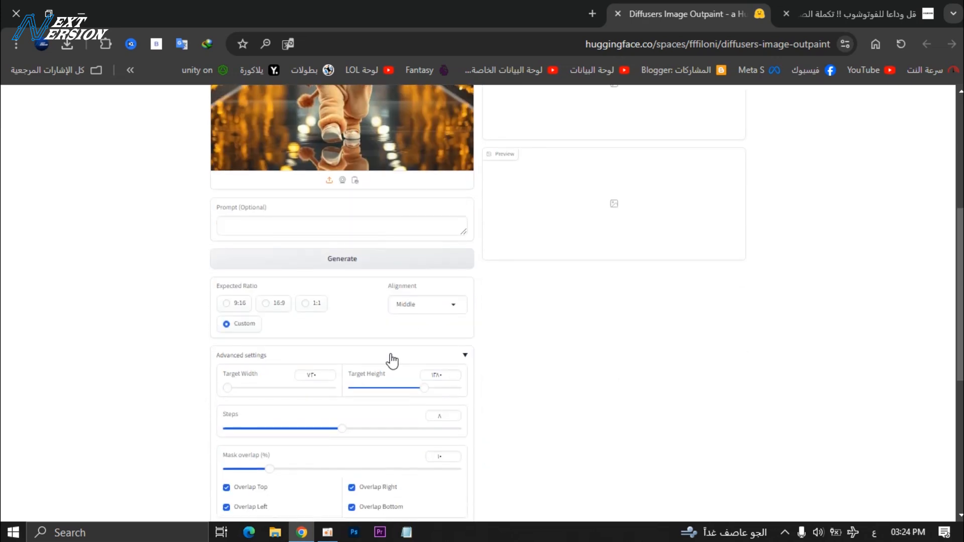
click(430, 308)
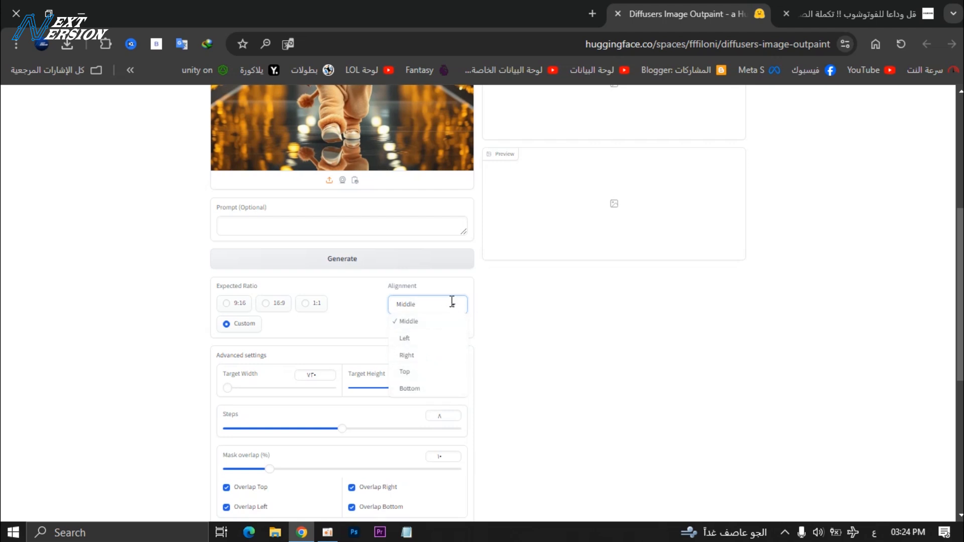
click(374, 308)
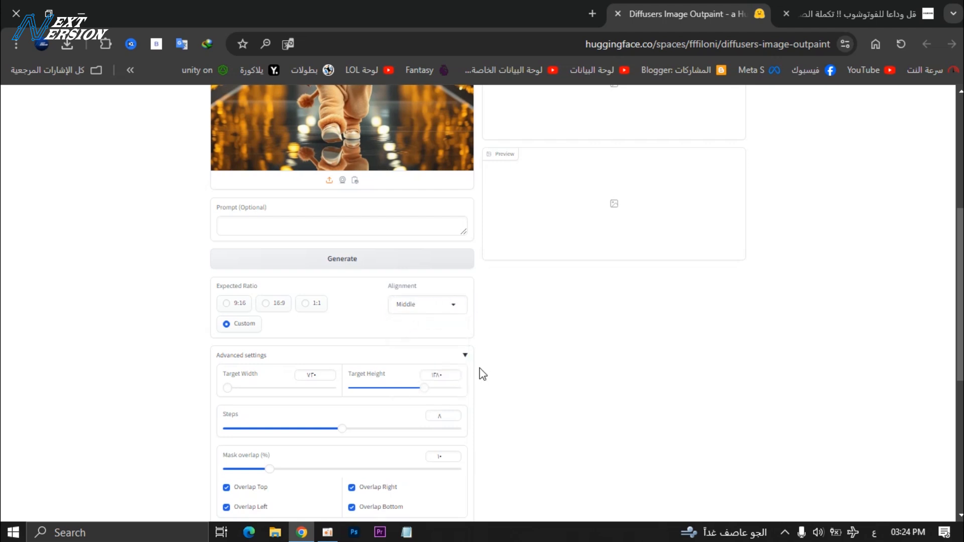
Set the expected ratio to 9:16, collapse the advanced settings and generate the extended image.
click(232, 304)
click(465, 361)
scroll(358, 419, up, 4)
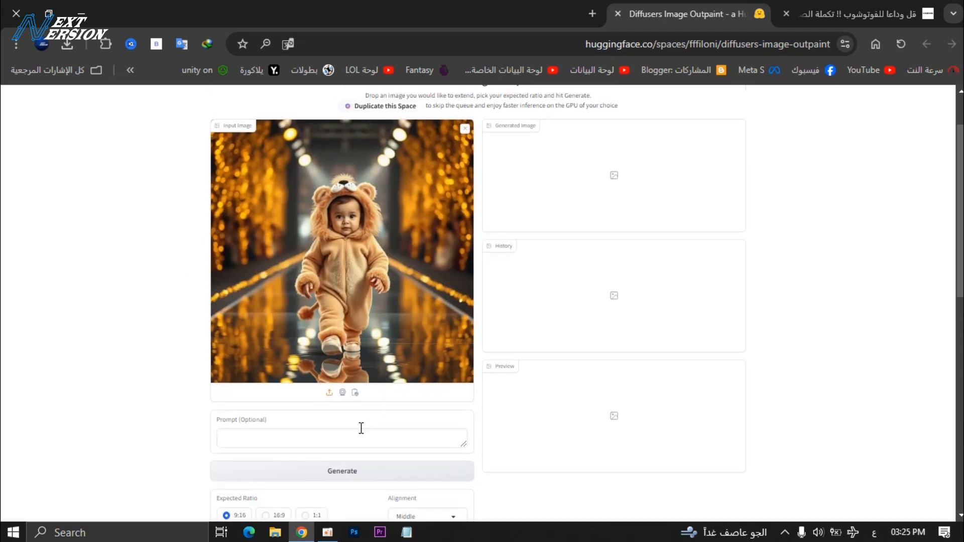
click(335, 476)
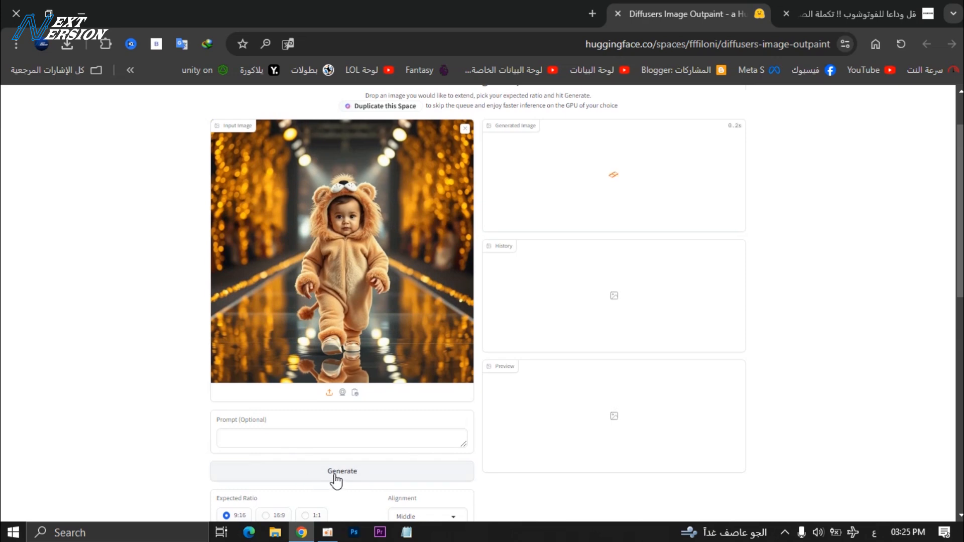
scroll(335, 480, up, 2)
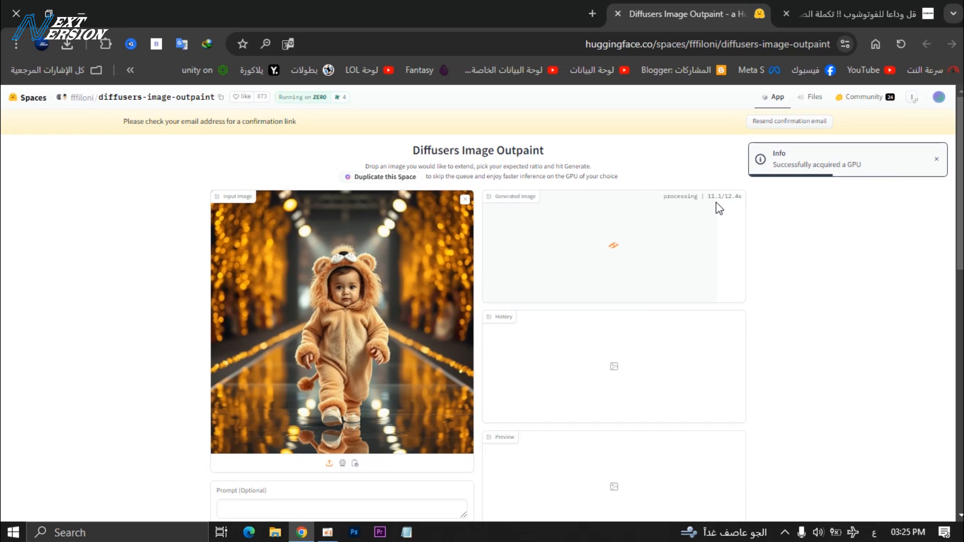
Reveal the full outpainted image in the before/after comparison and download it.
scroll(651, 301, down, 1)
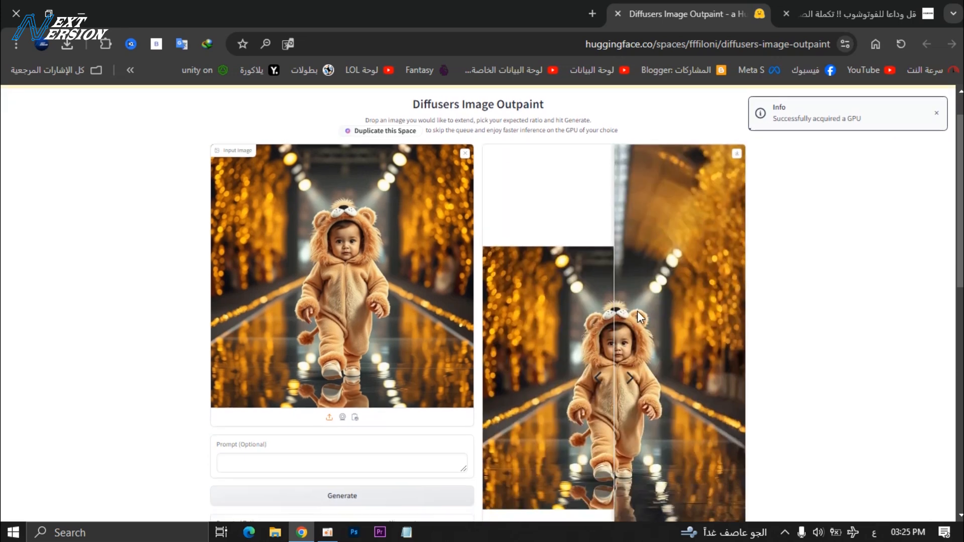
scroll(653, 224, down, 2)
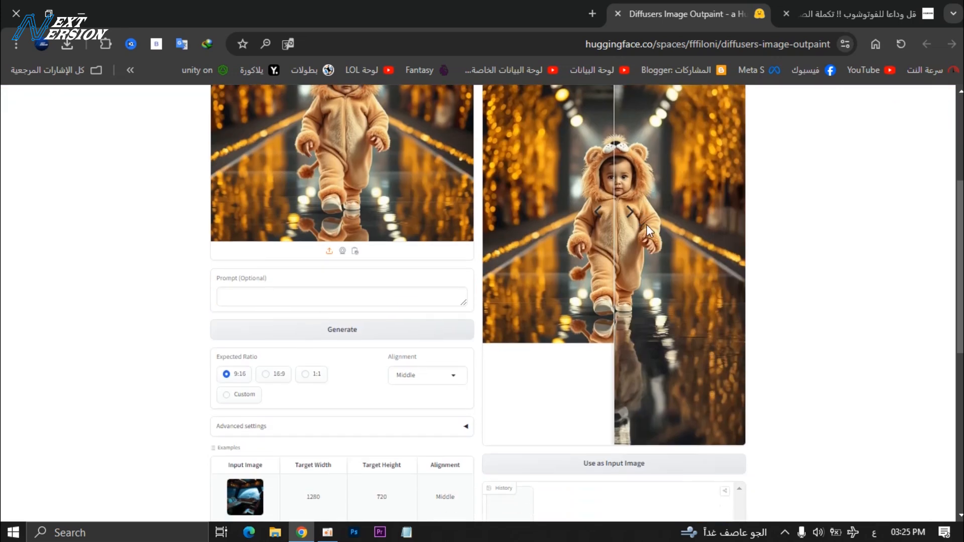
scroll(653, 226, up, 1)
drag(611, 286, 450, 263)
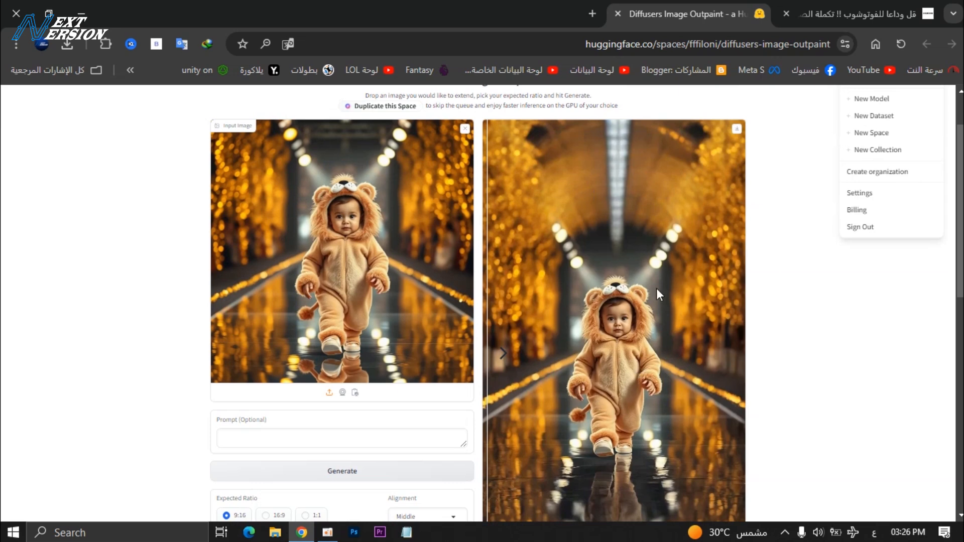
click(737, 131)
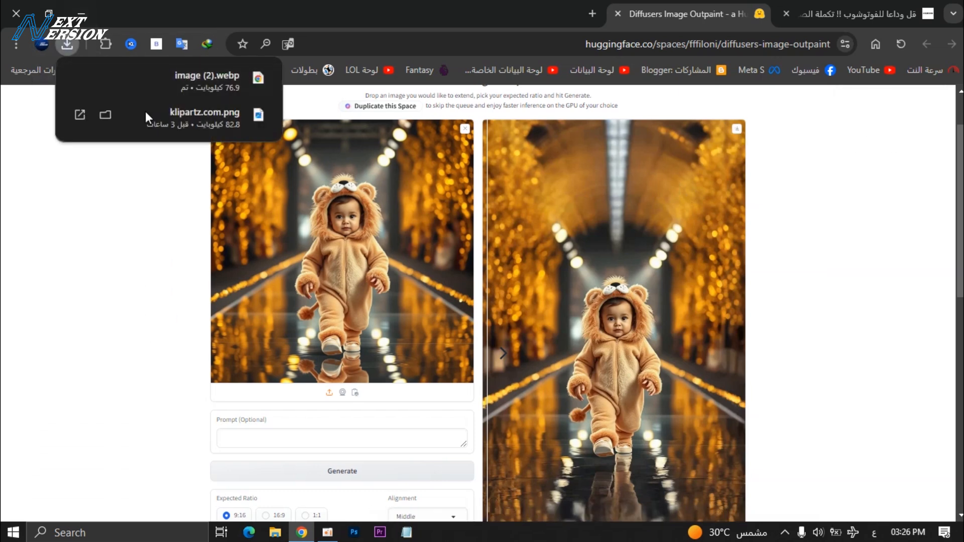
Sign out of the current Hugging Face account and open the form for creating a new account.
scroll(840, 333, up, 2)
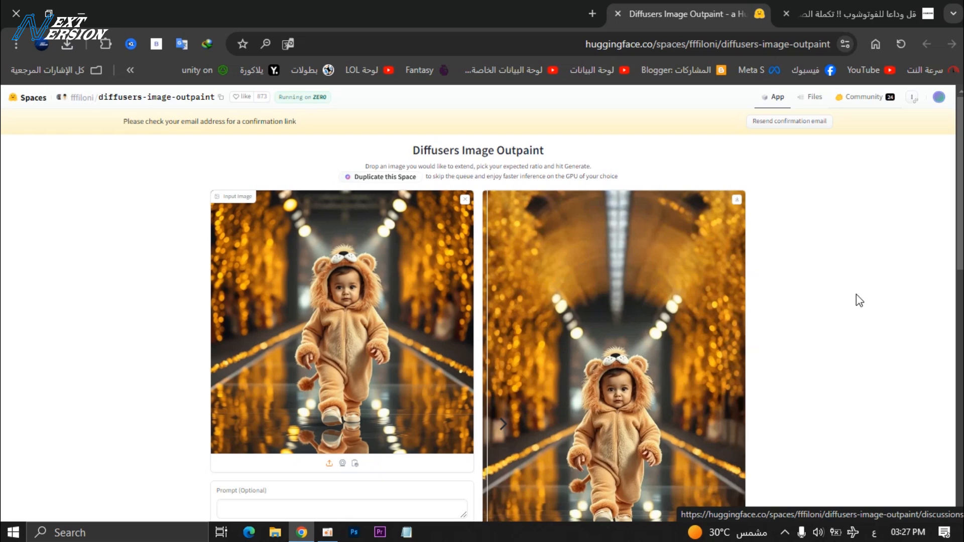
click(939, 98)
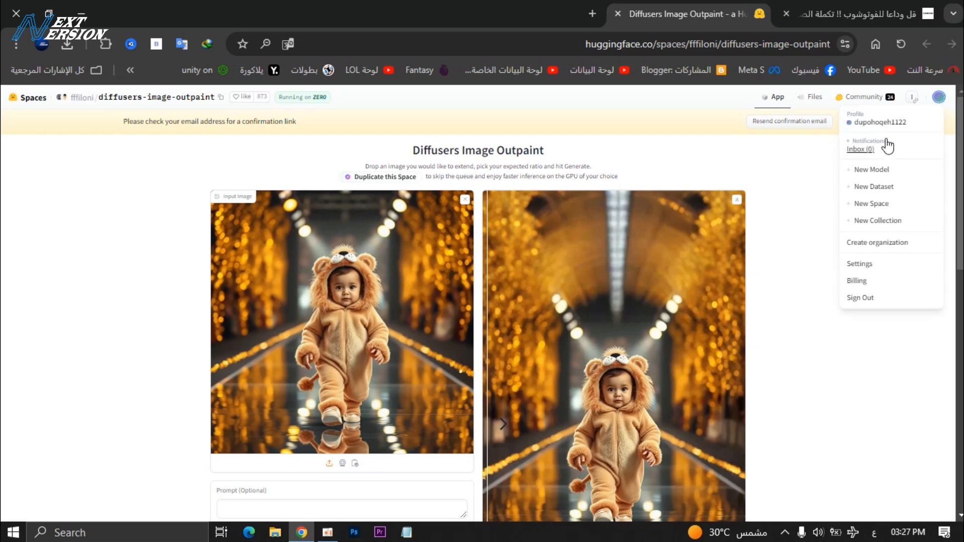
click(862, 301)
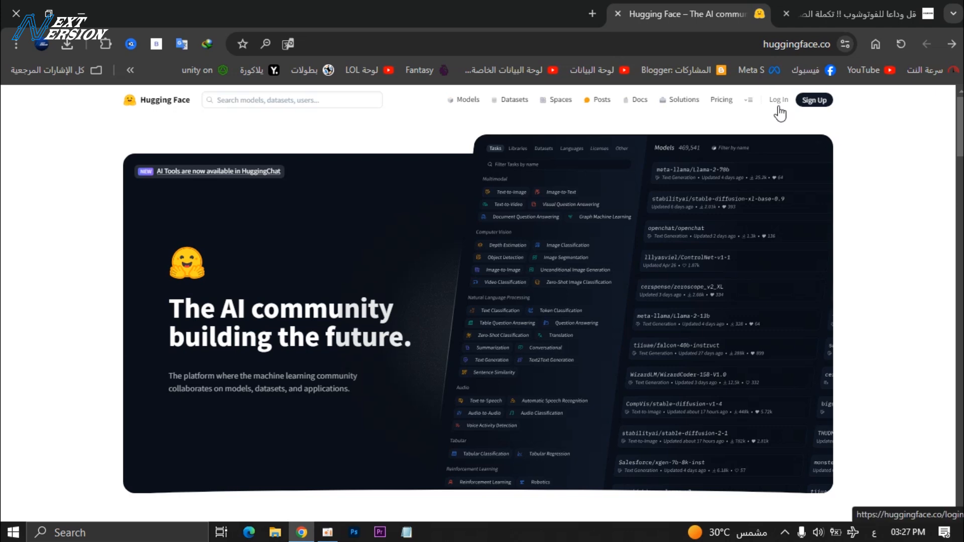
click(823, 101)
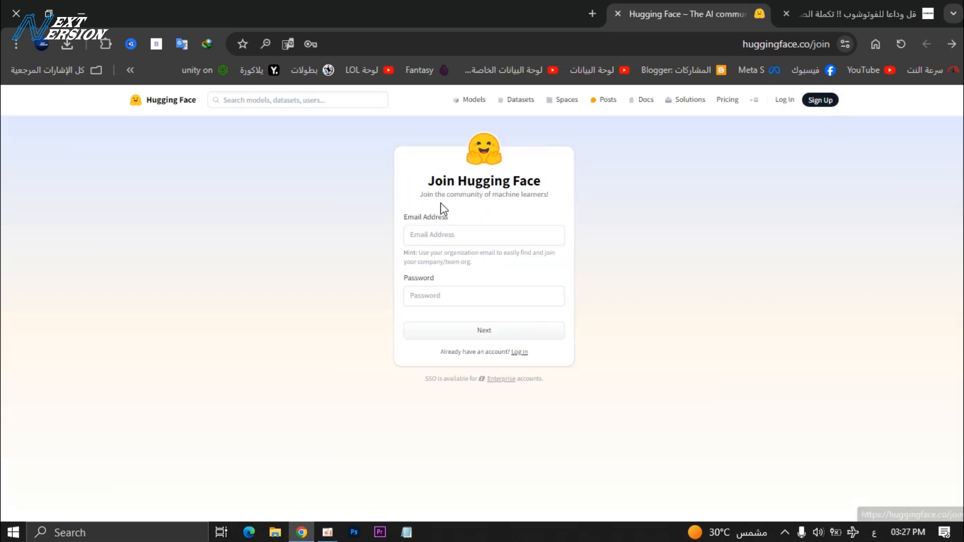